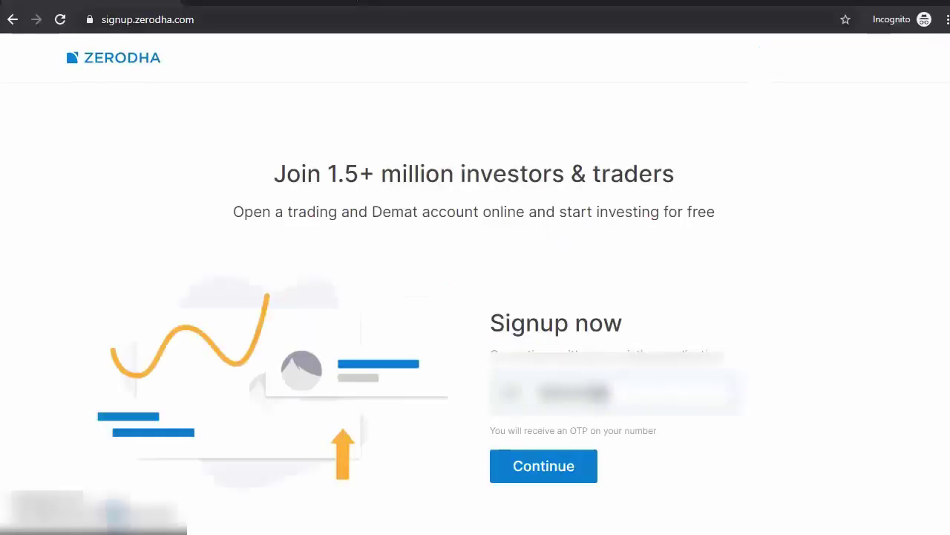
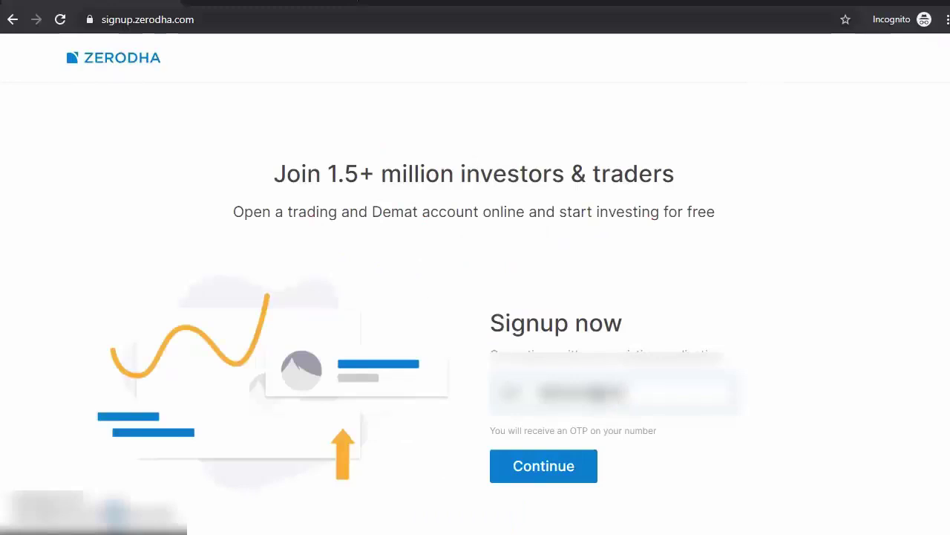
Step: Verify the applicant's mobile number by entering the SMS one-time password
click(557, 476)
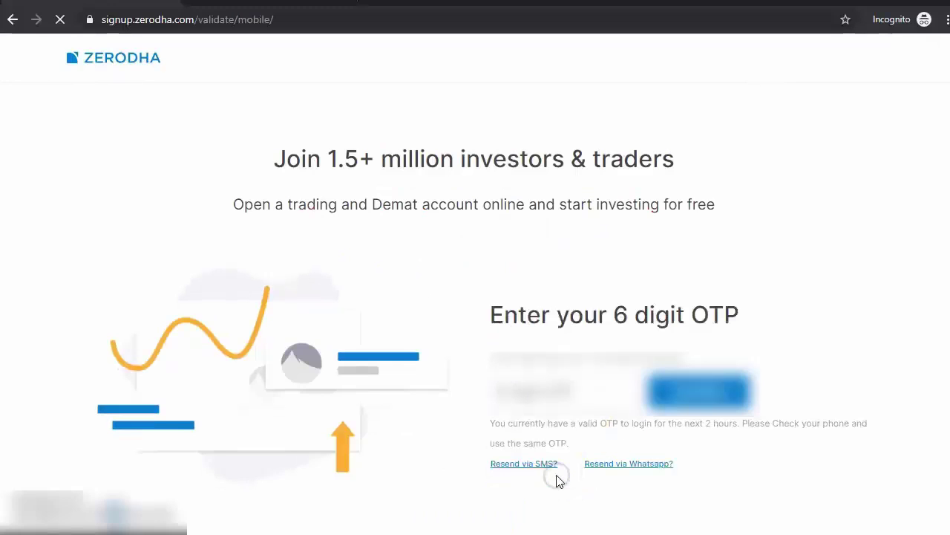
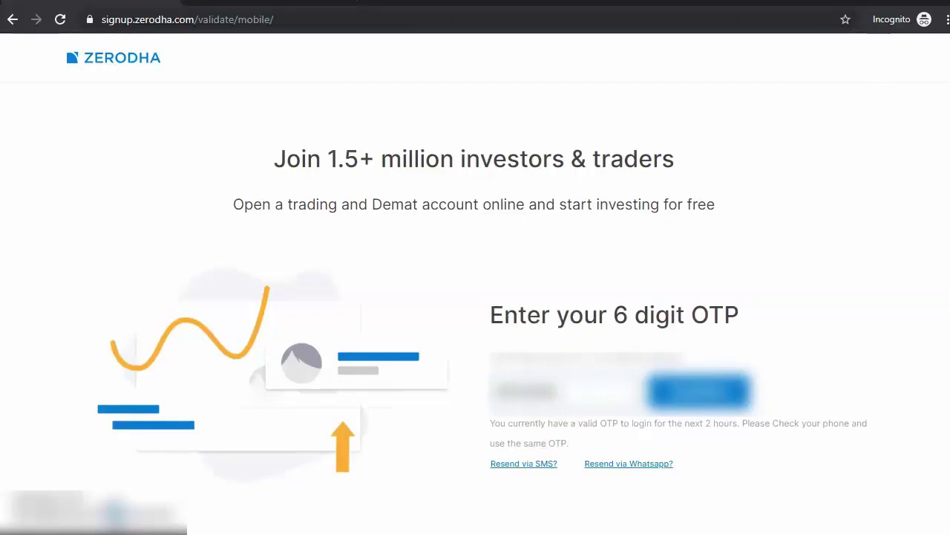
click(712, 394)
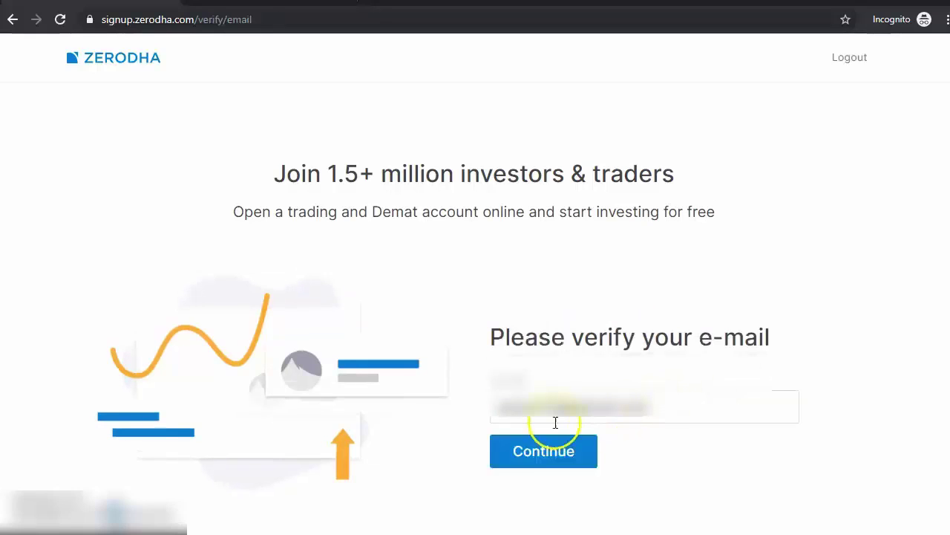
Step: Verify the e-mail address with its one-time password to reach the PAN step
click(557, 461)
click(557, 461)
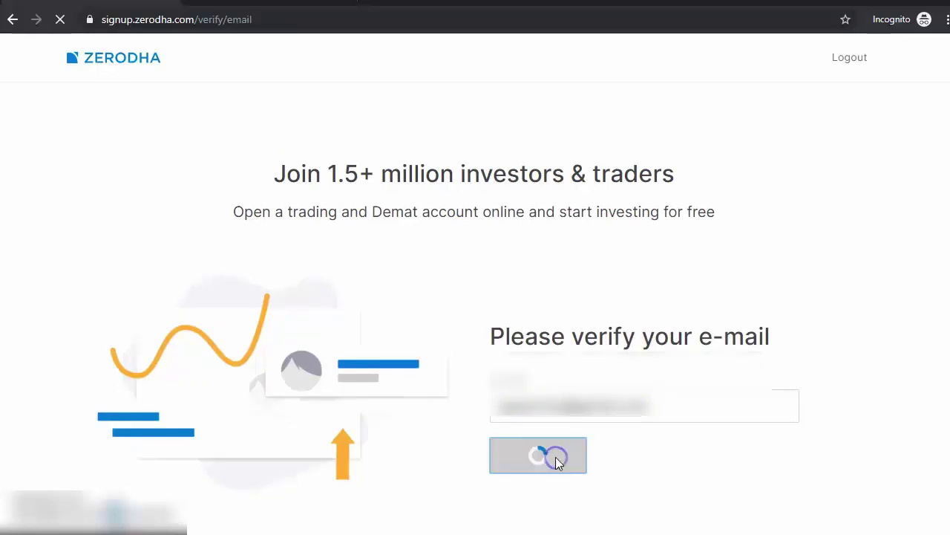
click(554, 403)
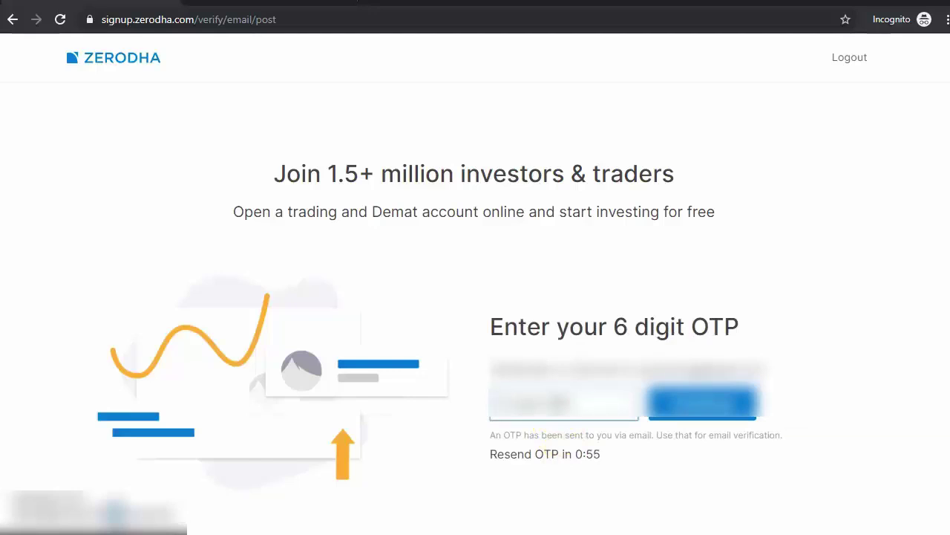
click(695, 408)
click(141, 271)
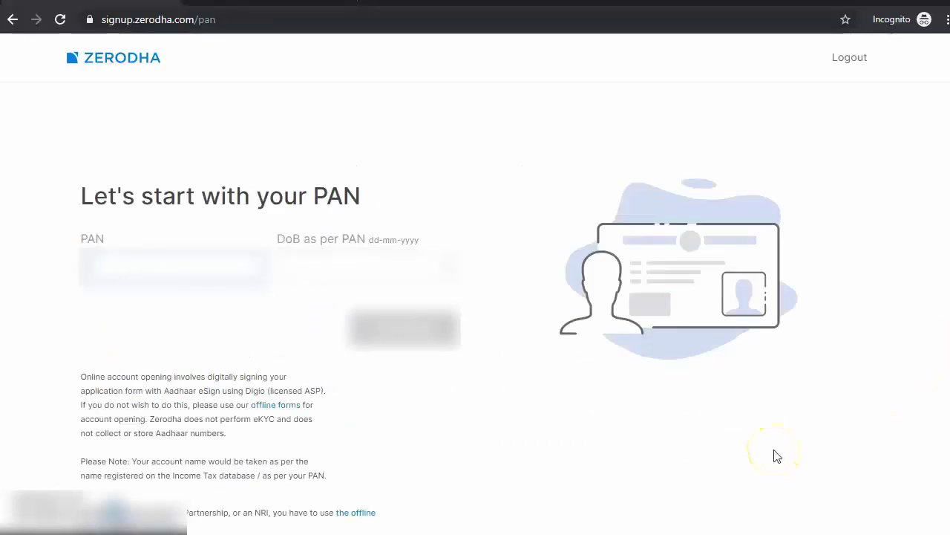
Step: Enter the applicant's PAN, set the date of birth to 12 August, and submit
text(ABCDEF)
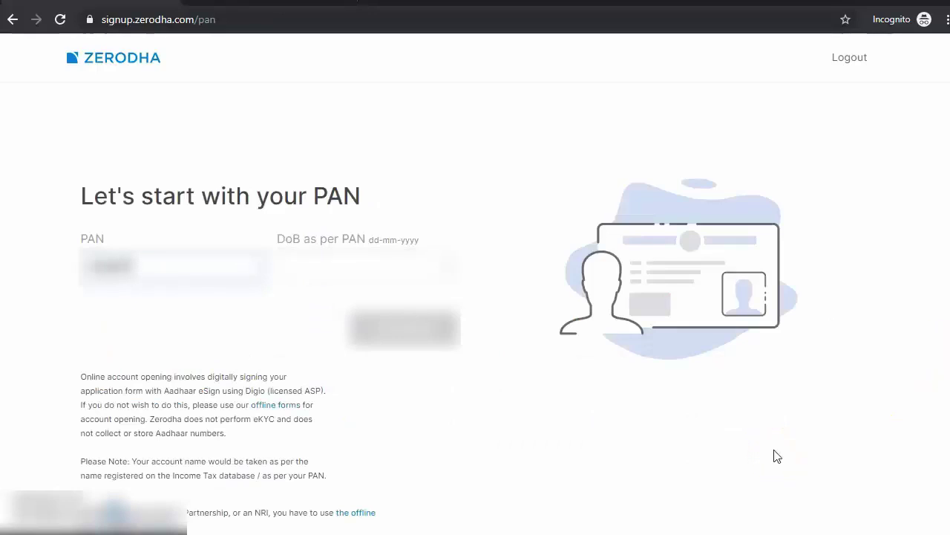
text(12345F)
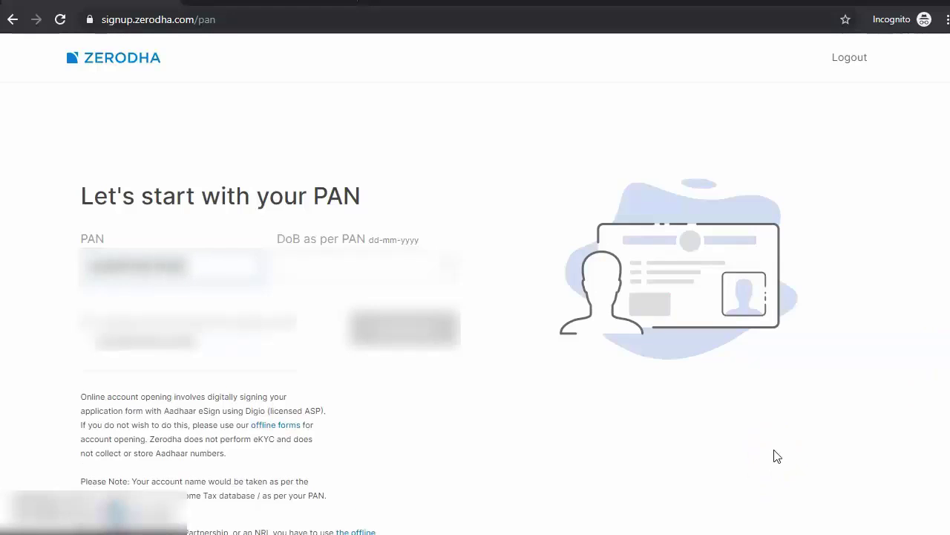
click(377, 272)
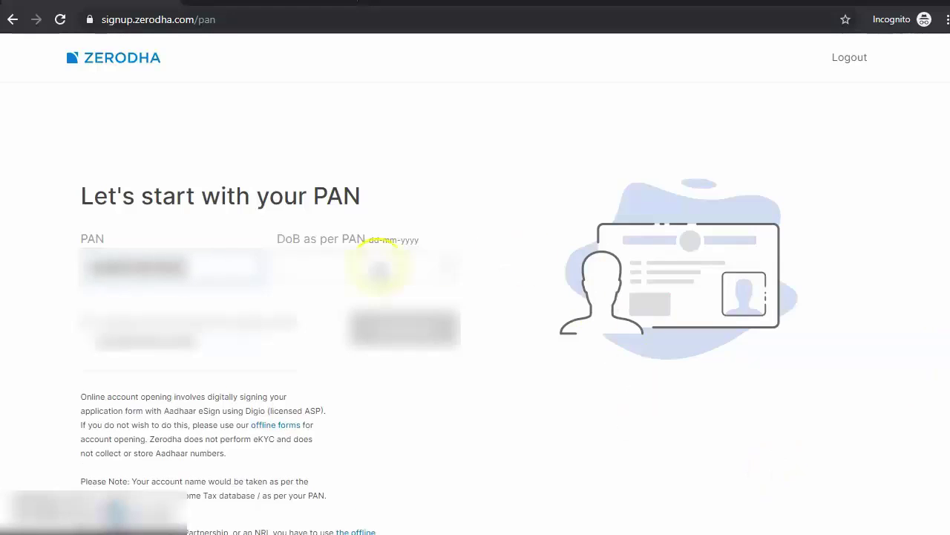
click(441, 271)
click(416, 297)
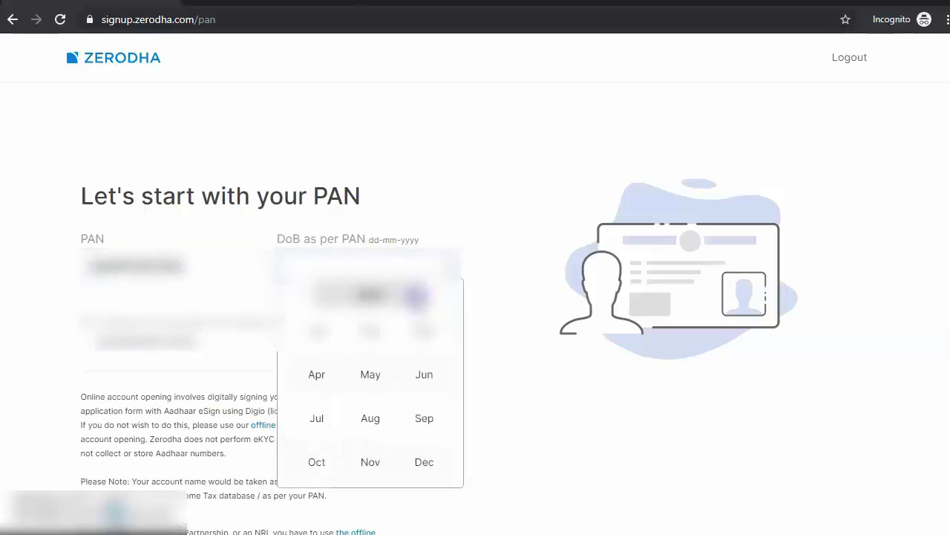
click(367, 418)
click(346, 393)
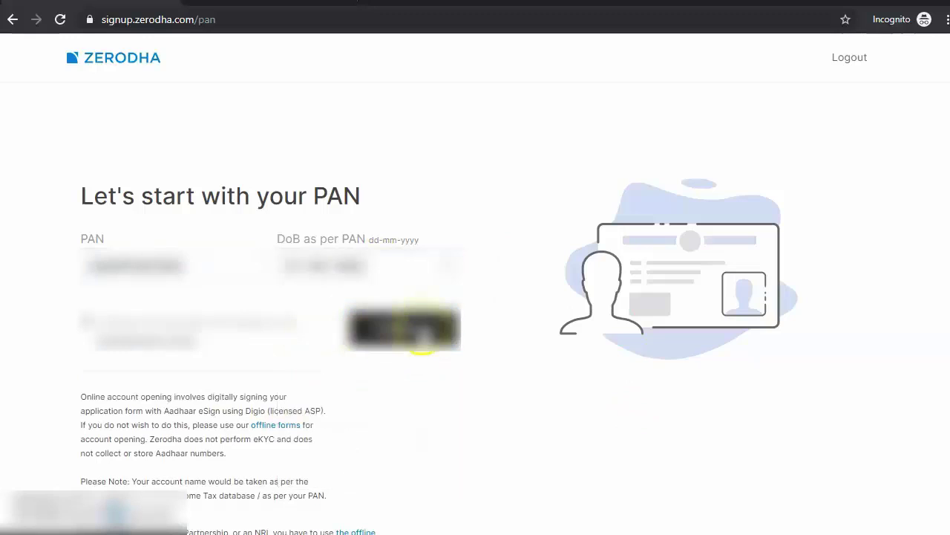
click(408, 328)
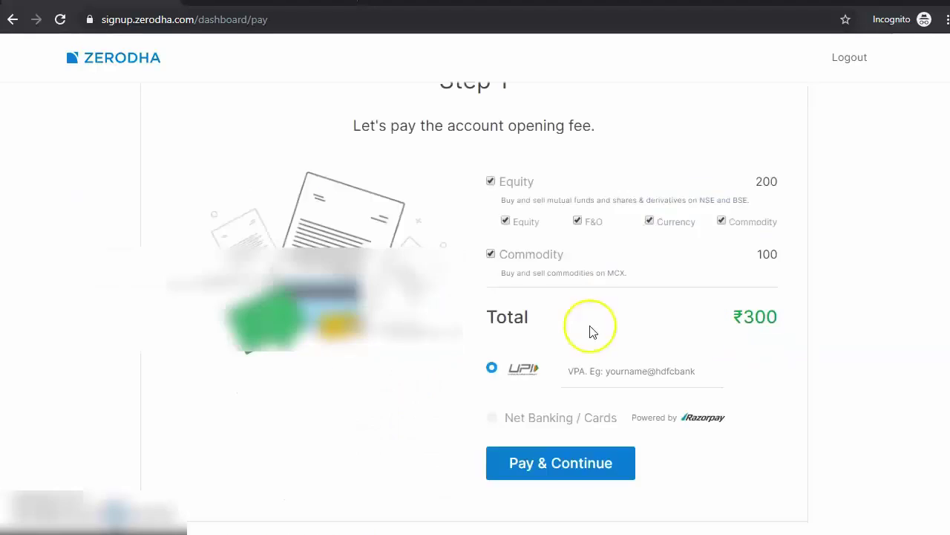
Step: Pay the ₹300 account-opening fee by UPI with the applicant's UPI address
click(619, 366)
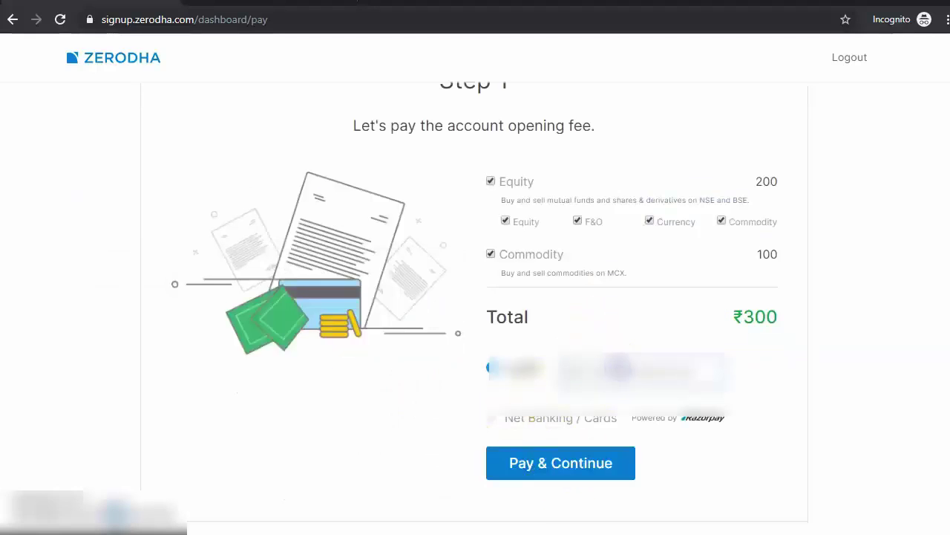
text(abcdef)
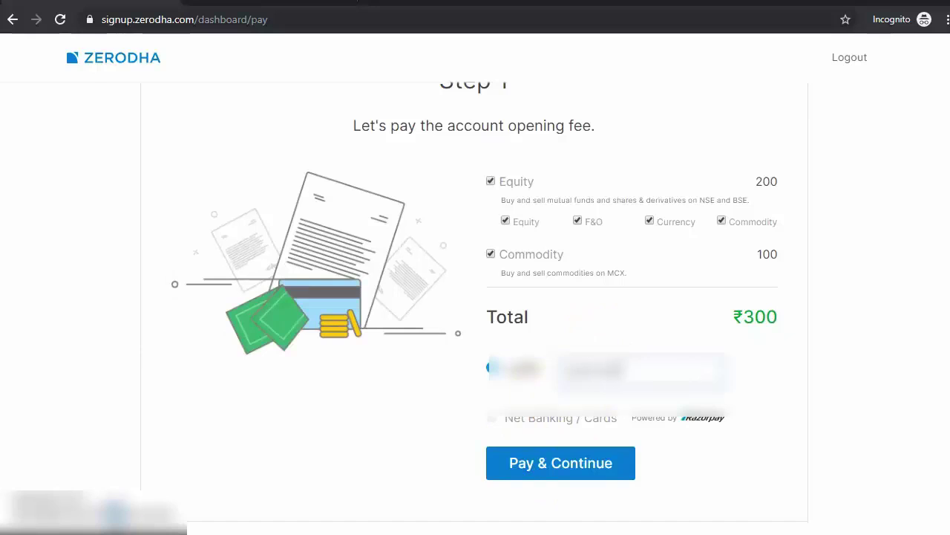
text(gh)
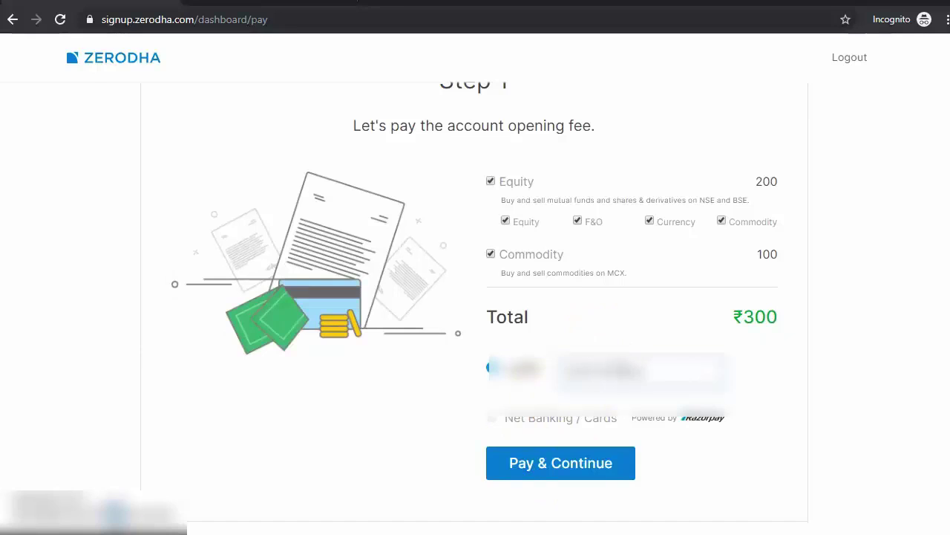
click(498, 449)
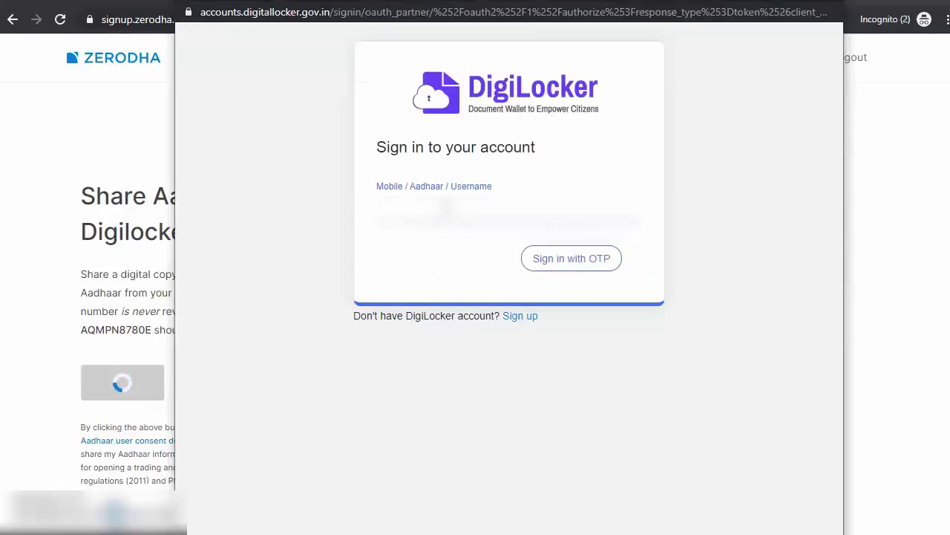
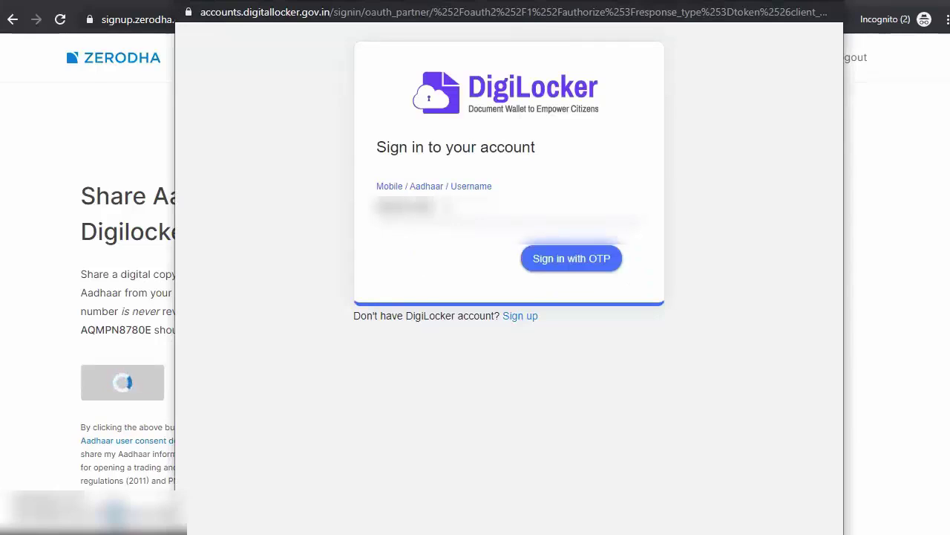
Step: Sign in to DigiLocker with the applicant's mobile number and the one-time password received
click(572, 259)
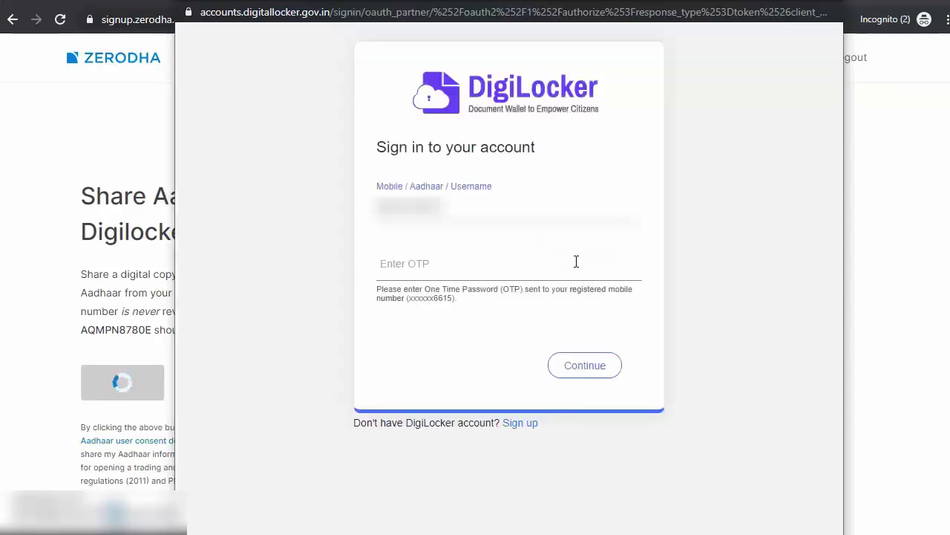
click(576, 262)
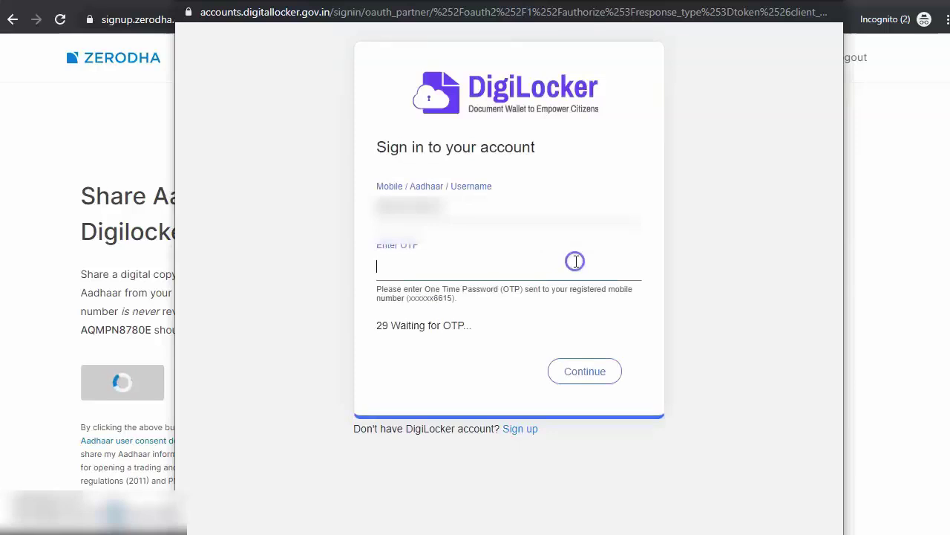
text(••••••)
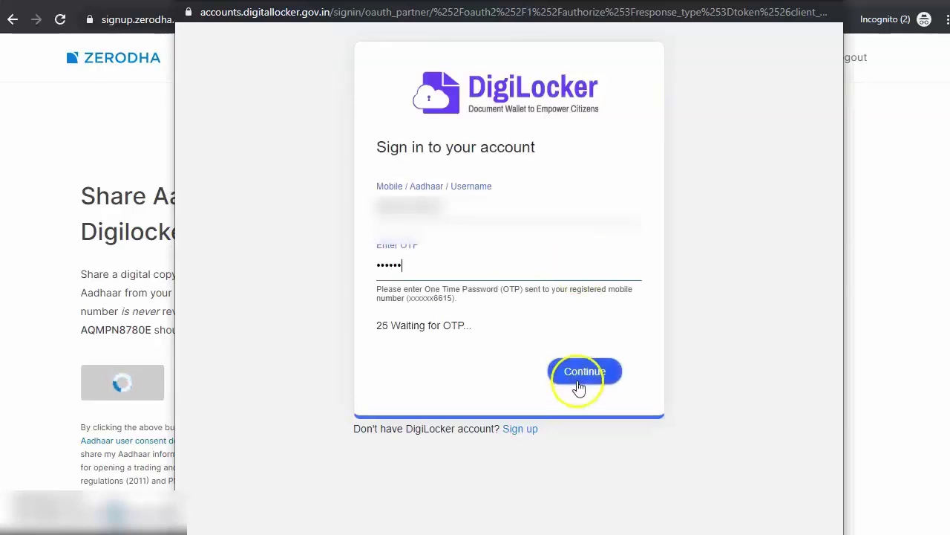
click(578, 385)
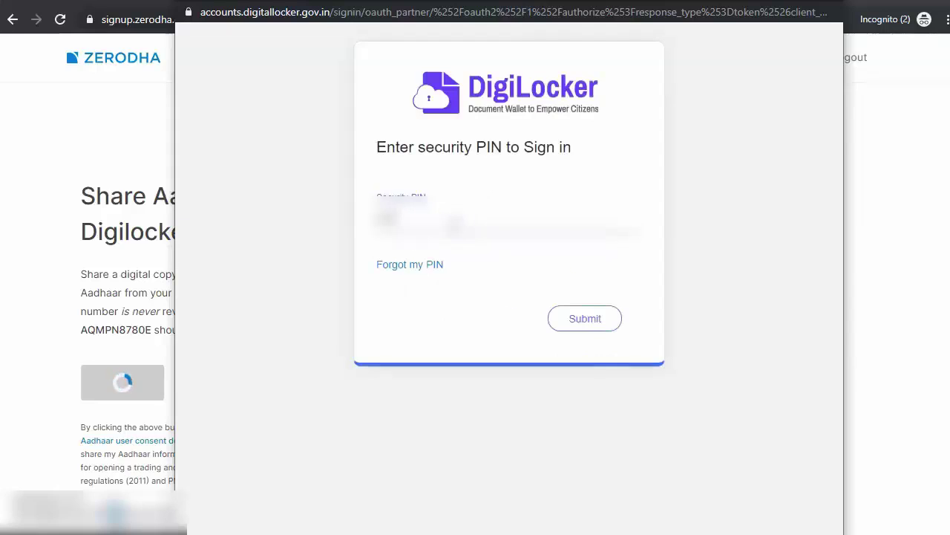
Step: Submit the DigiLocker security PIN, allow Zerodha access, and share the Aadhaar copy
click(584, 321)
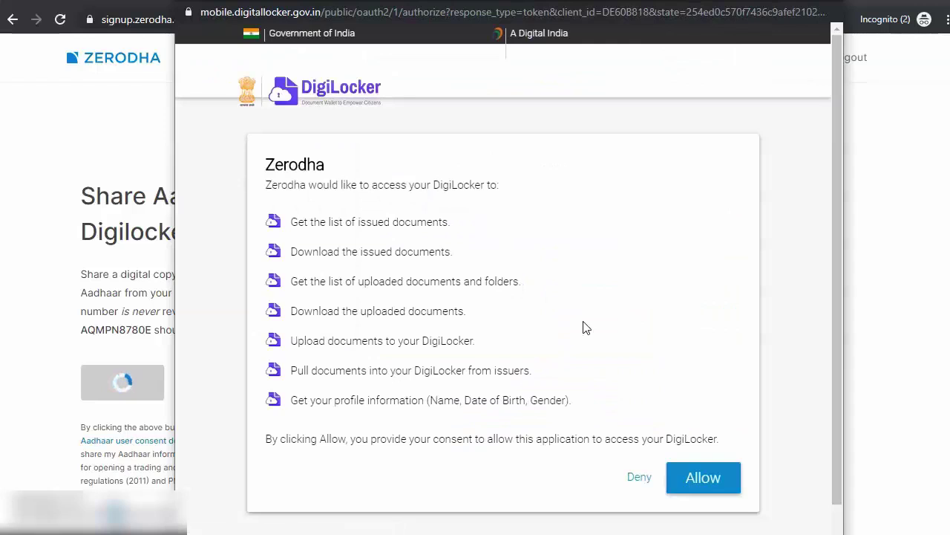
click(718, 484)
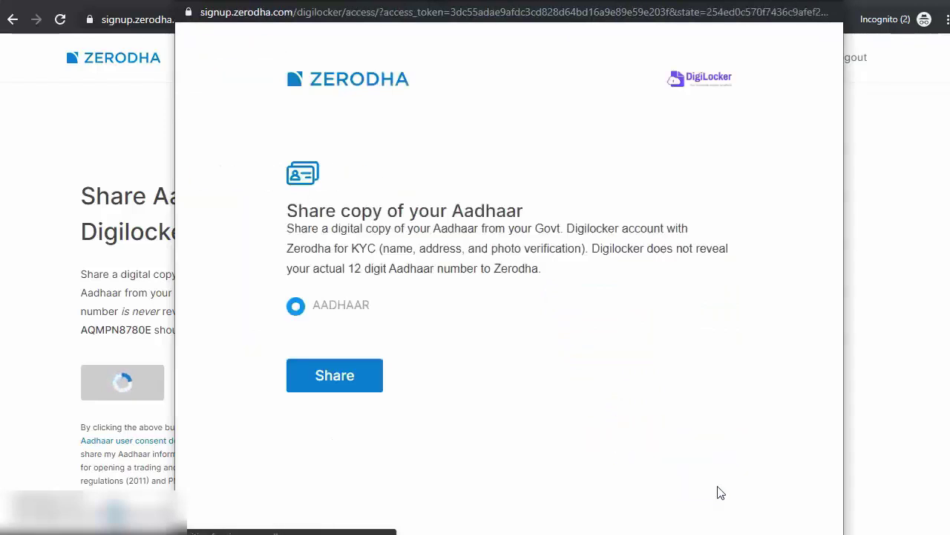
click(346, 376)
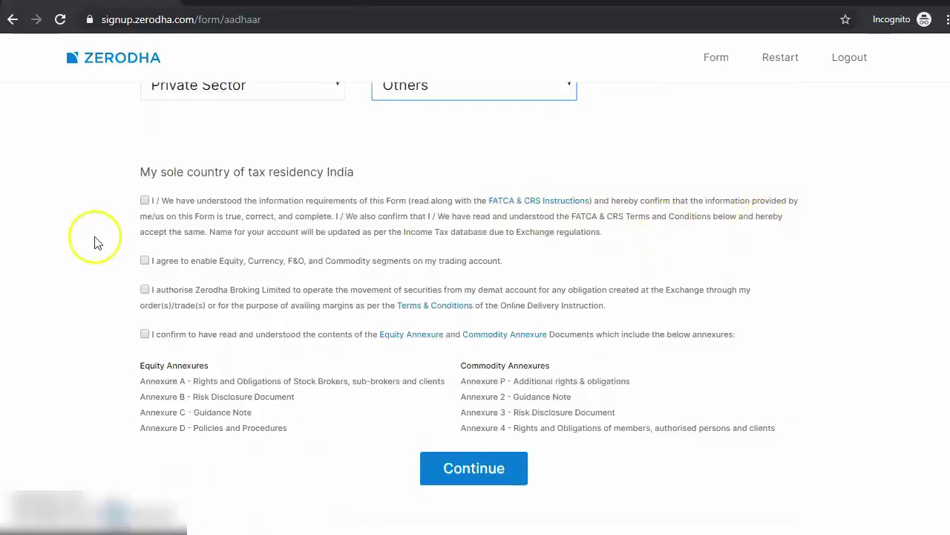
Step: Accept the FATCA/CRS declaration and enable Equity, Currency, F&O and Commodity segments
click(145, 200)
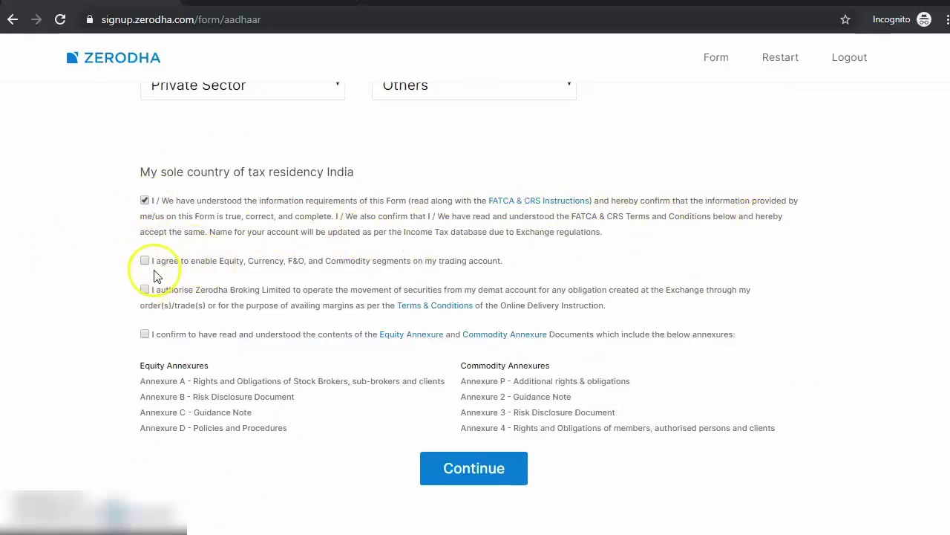
click(186, 264)
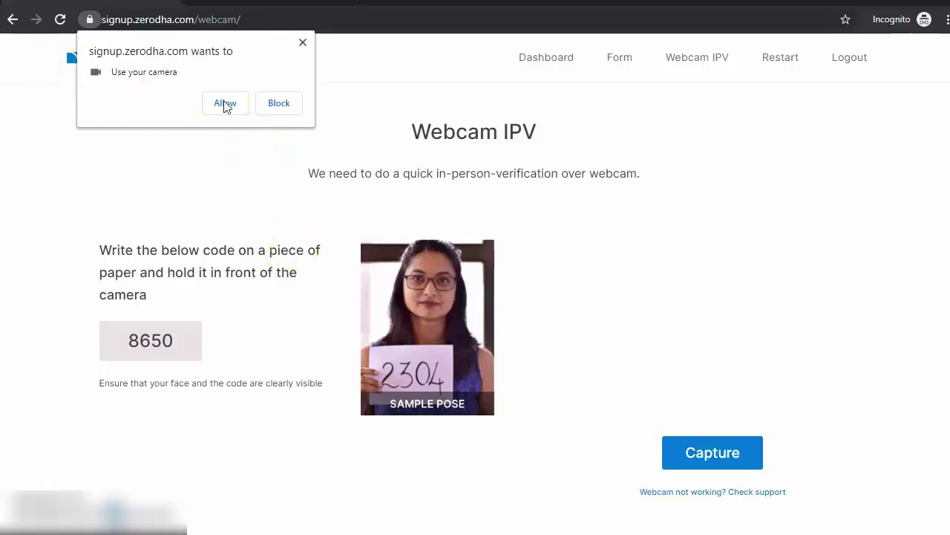
Step: Capture the webcam verification photo, retrying after dismissing the webcam error
click(706, 447)
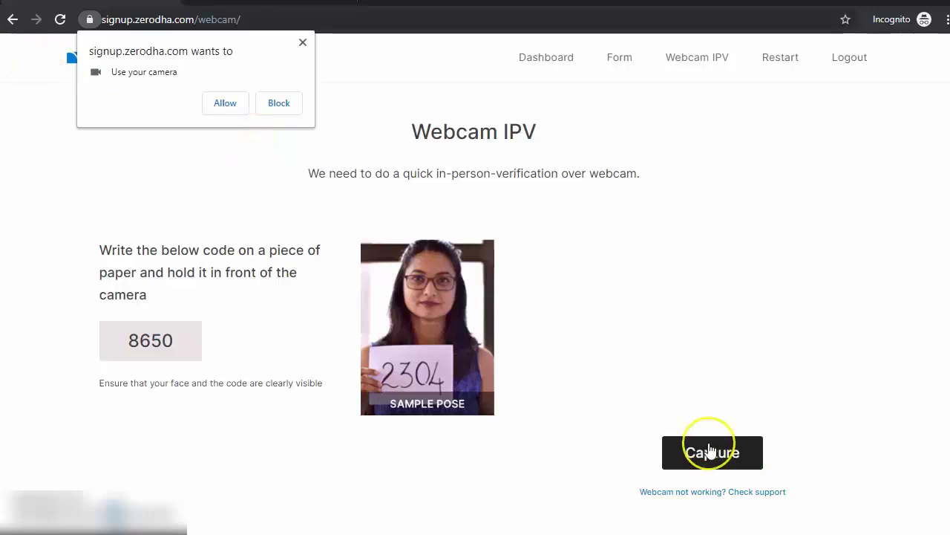
click(709, 455)
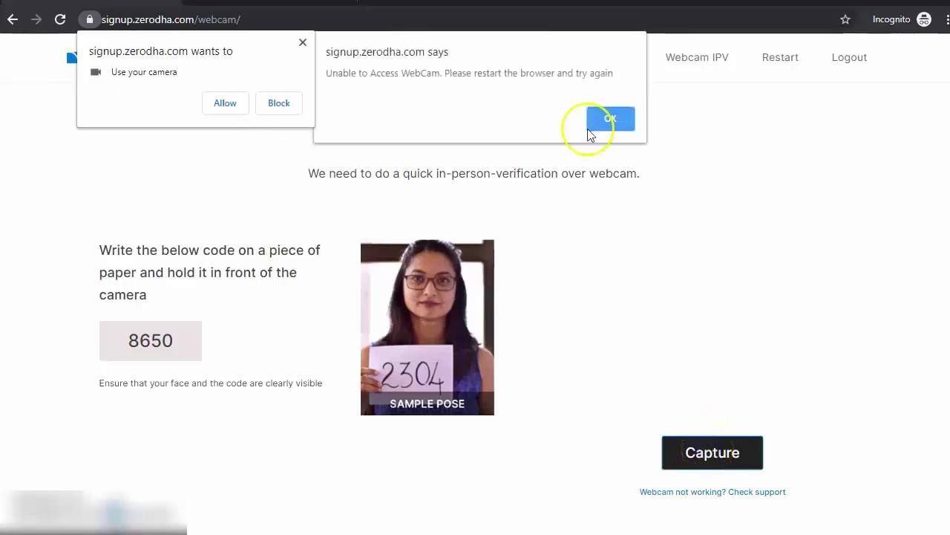
click(607, 112)
click(732, 463)
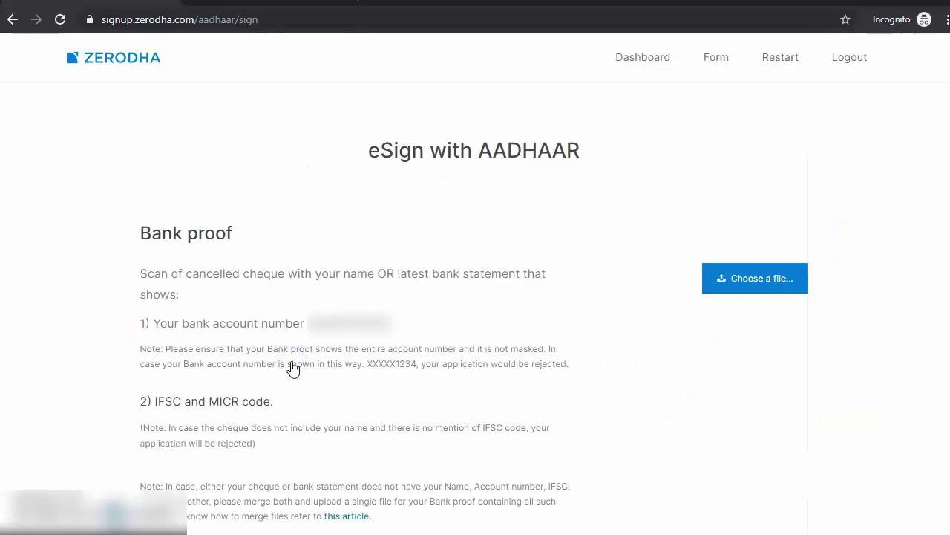
Step: Upload the bank proof and signature files from the Proofs folder
click(747, 278)
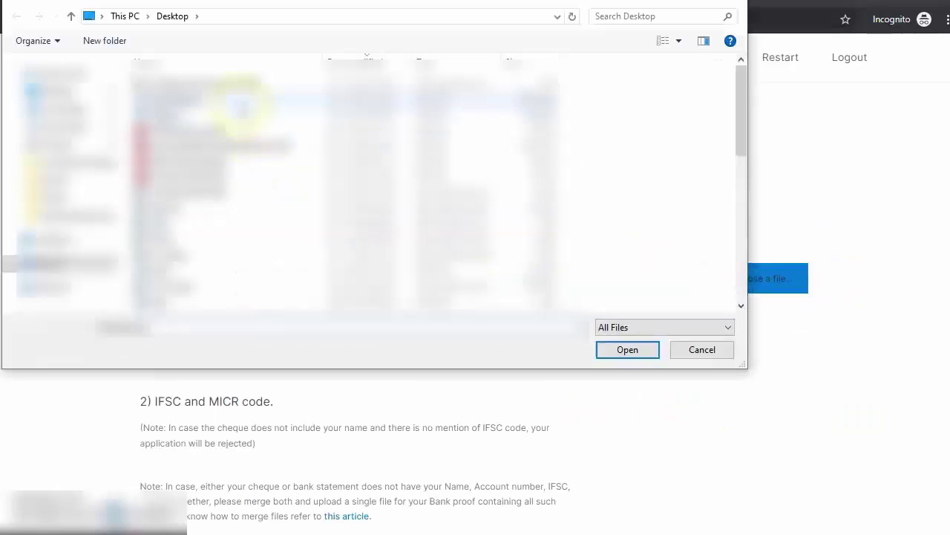
click(56, 198)
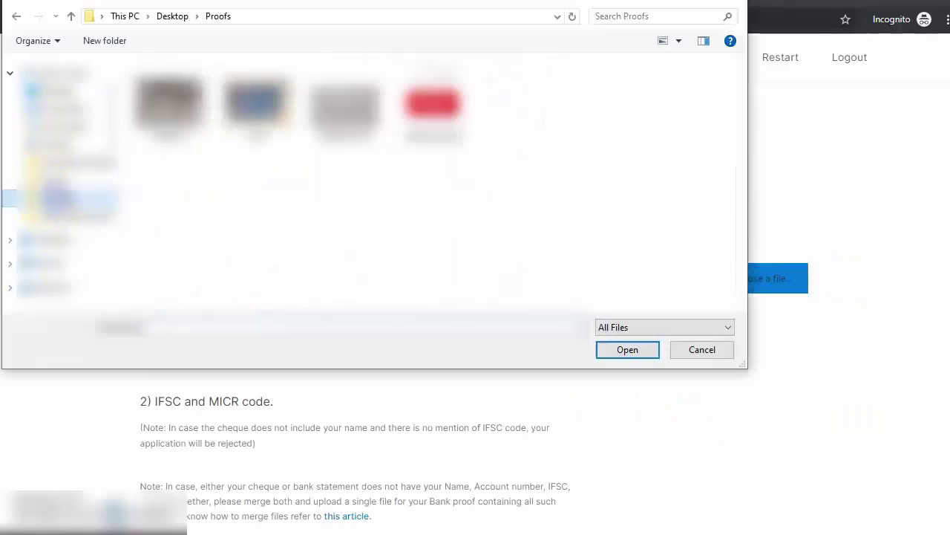
double_click(433, 104)
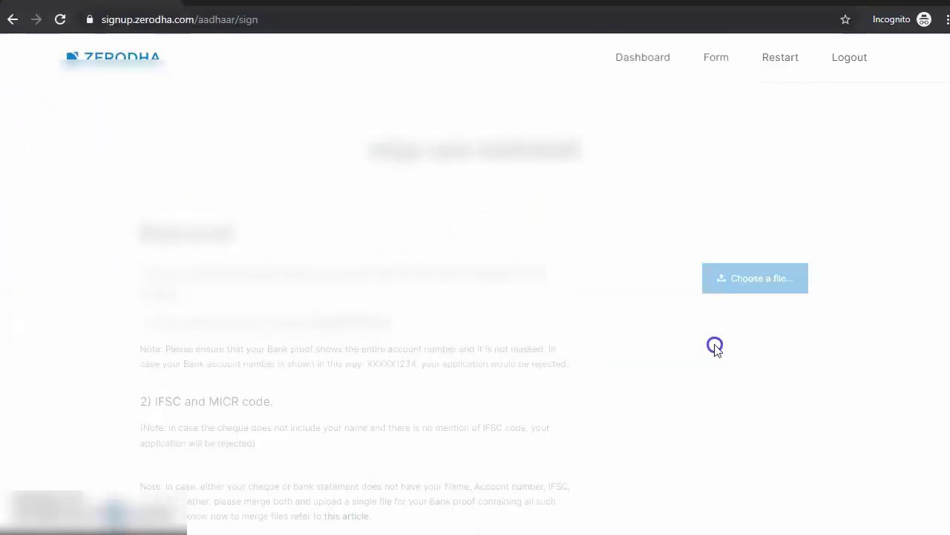
scroll(602, 361, down, 5)
click(753, 368)
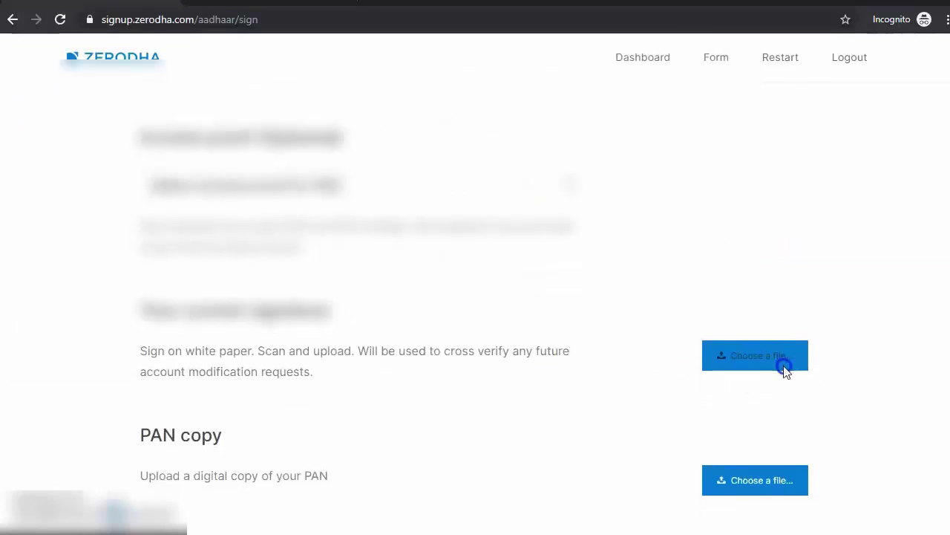
double_click(345, 101)
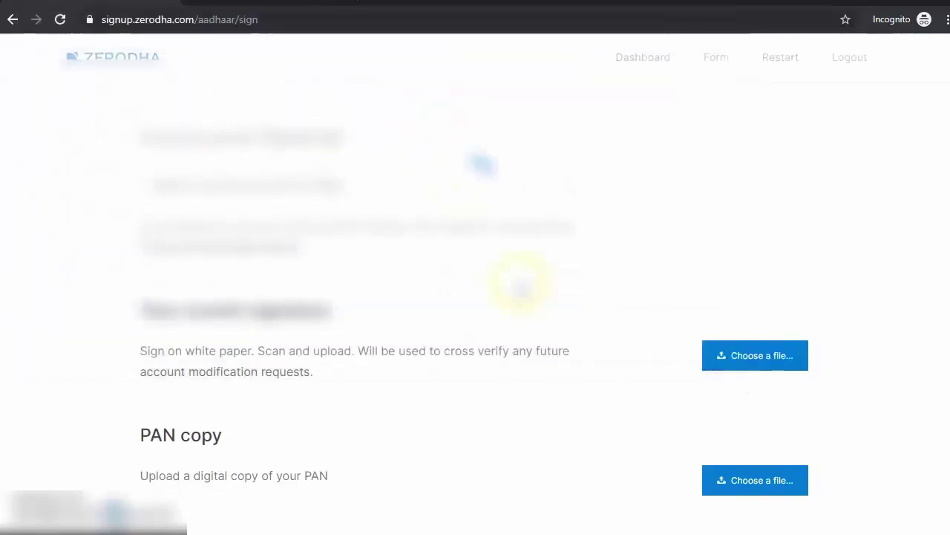
Step: Upload the PAN copy from the Proofs folder and begin Aadhaar e-signing
scroll(587, 290, down, 3)
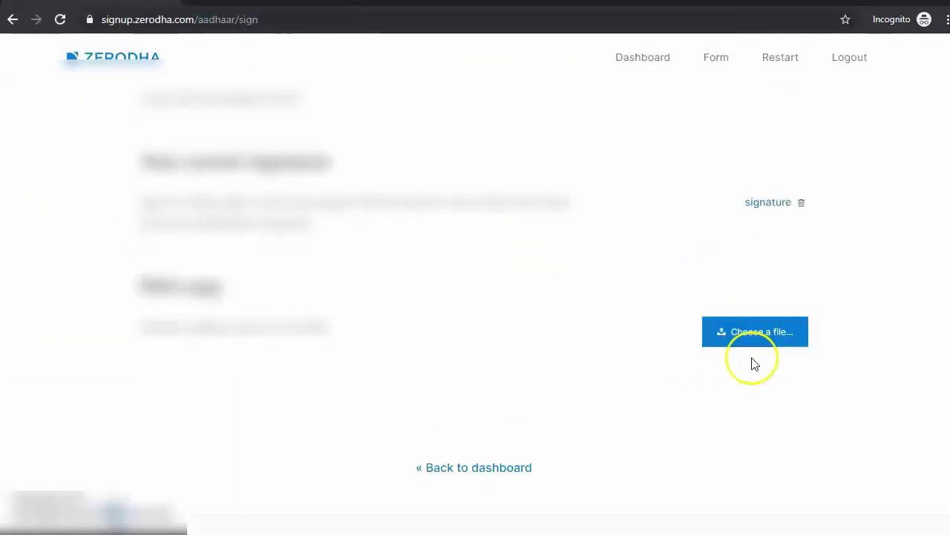
click(758, 345)
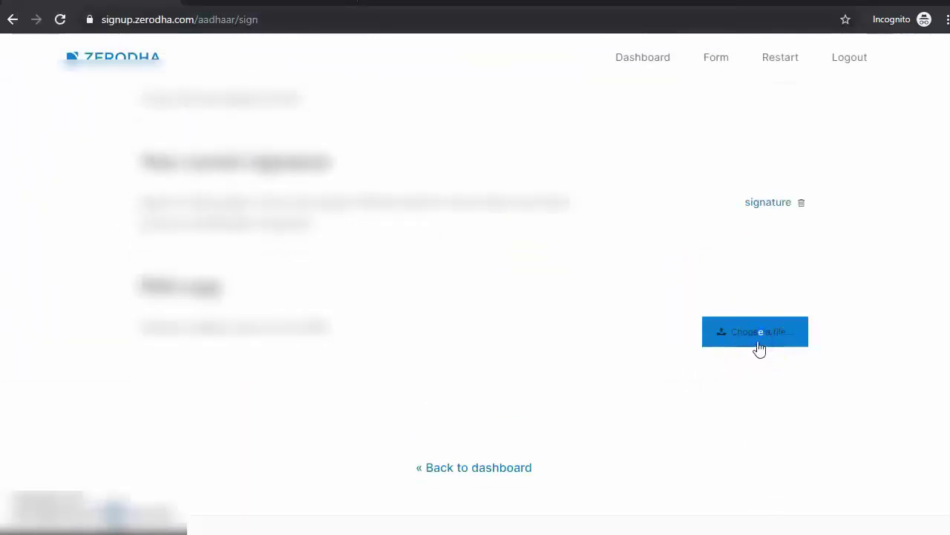
click(758, 346)
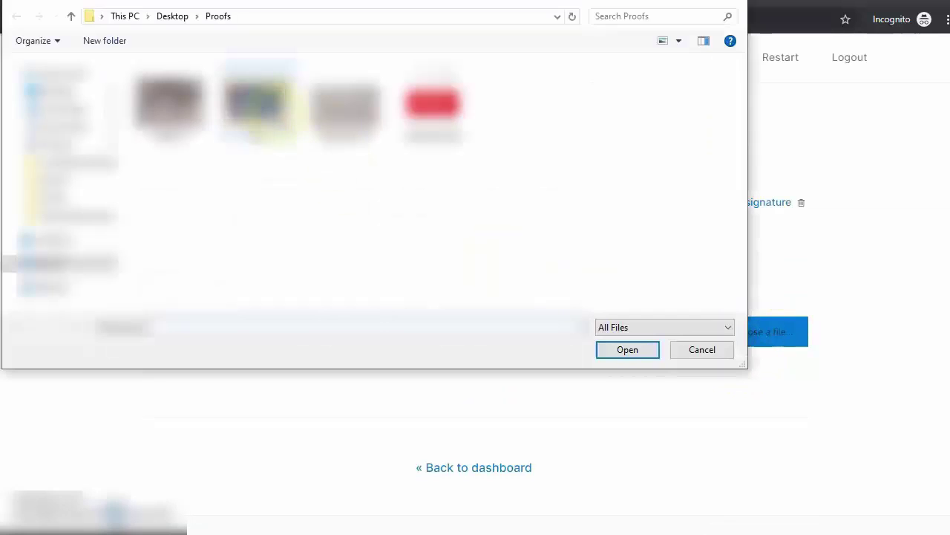
double_click(257, 104)
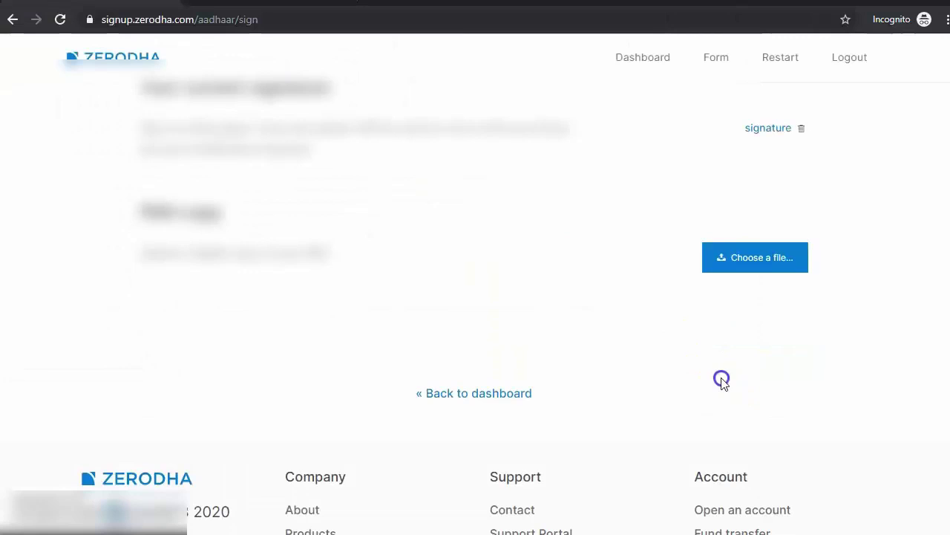
click(303, 367)
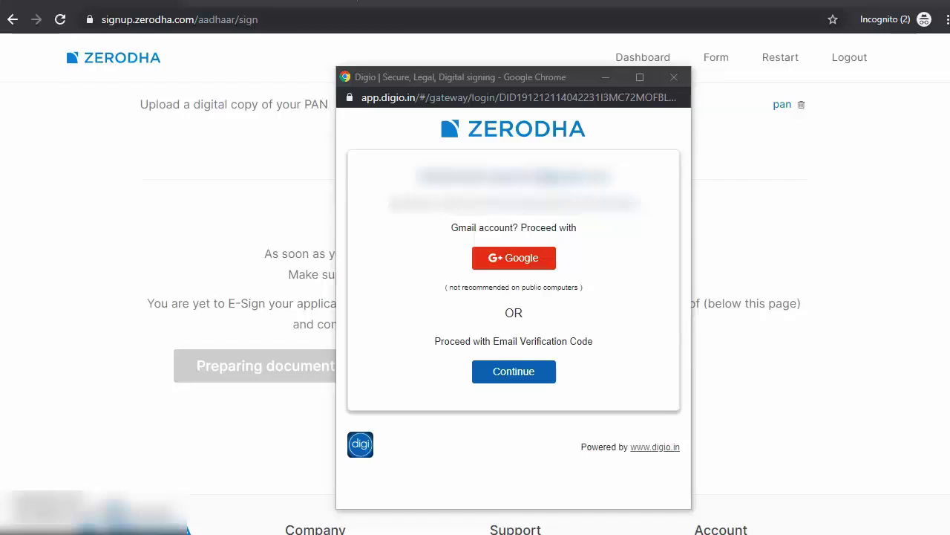
Step: Verify with the e-mailed security code and choose to sign the form with Aadhaar
click(516, 377)
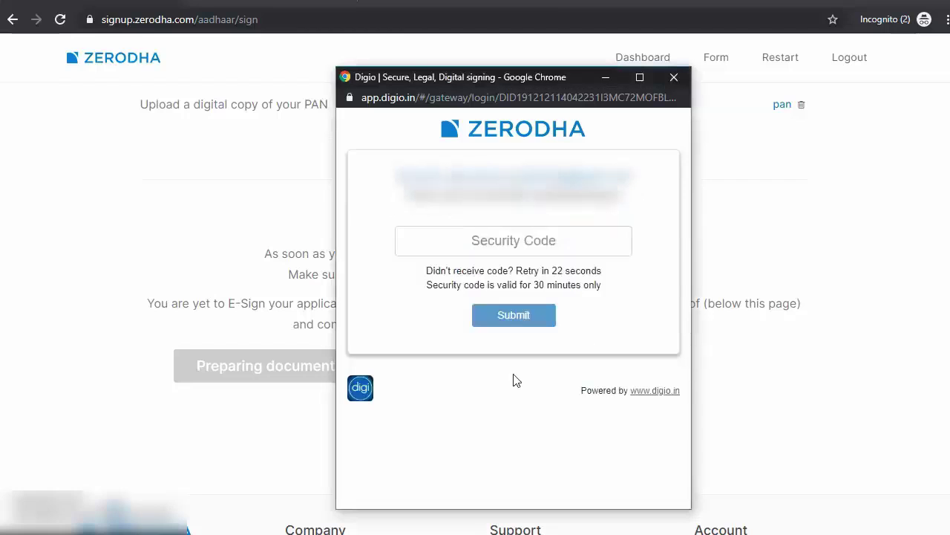
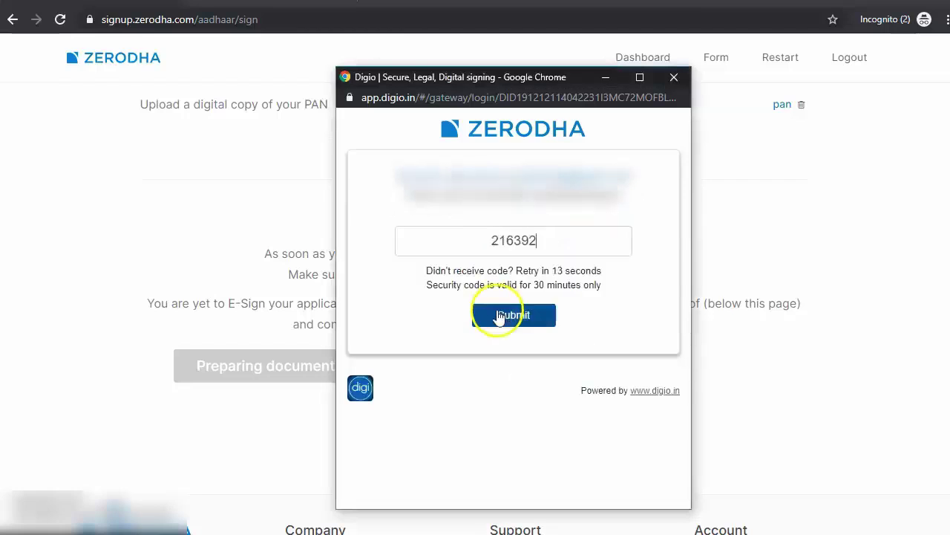
click(496, 315)
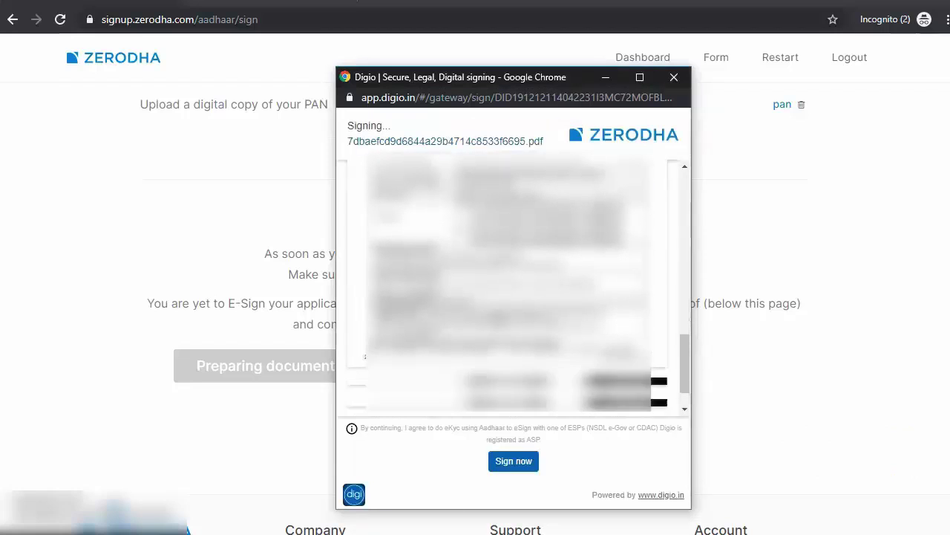
click(532, 461)
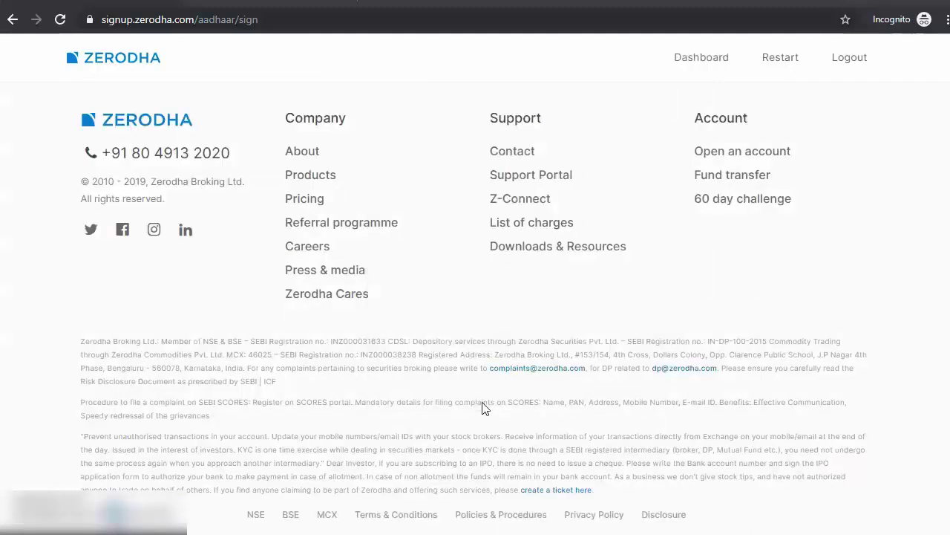
Step: Open and reload the Dashboard to view the account opening status timeline
scroll(483, 403, up, 5)
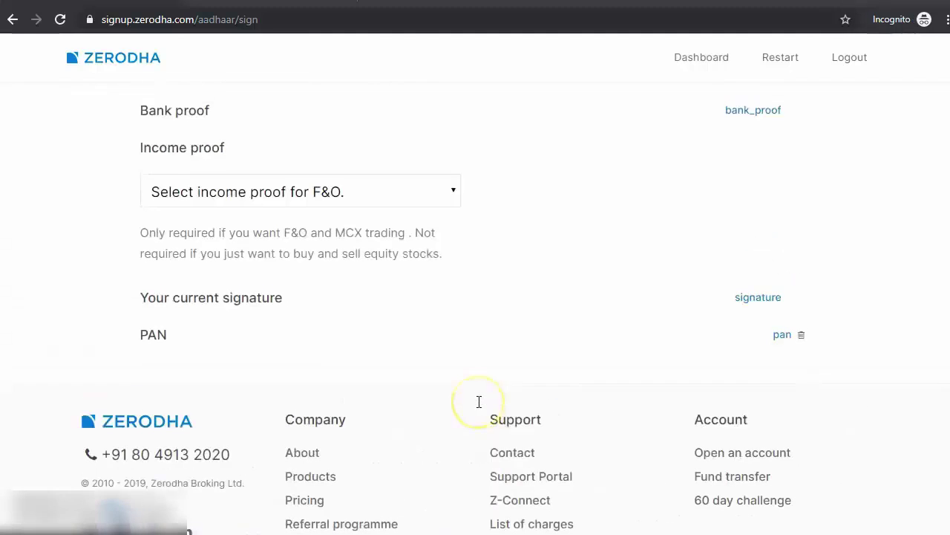
scroll(479, 402, up, 4)
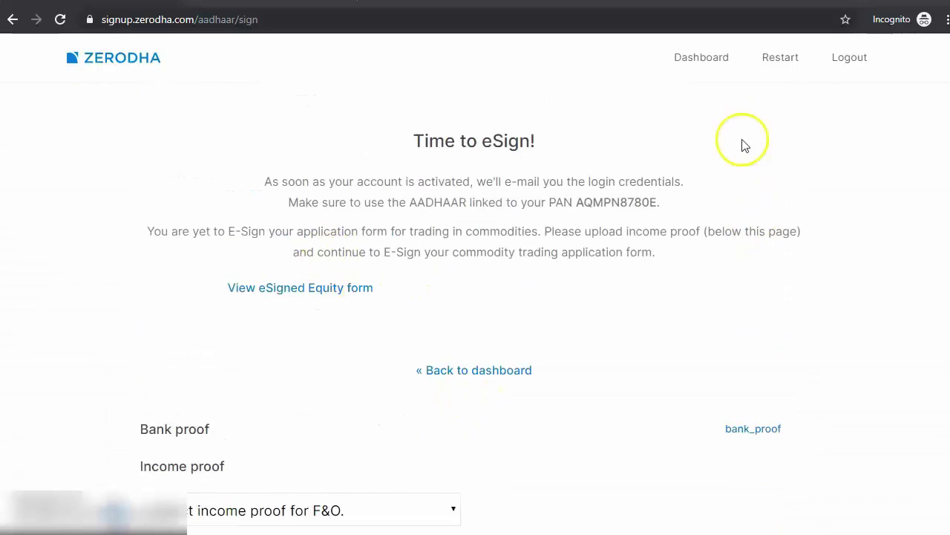
click(696, 63)
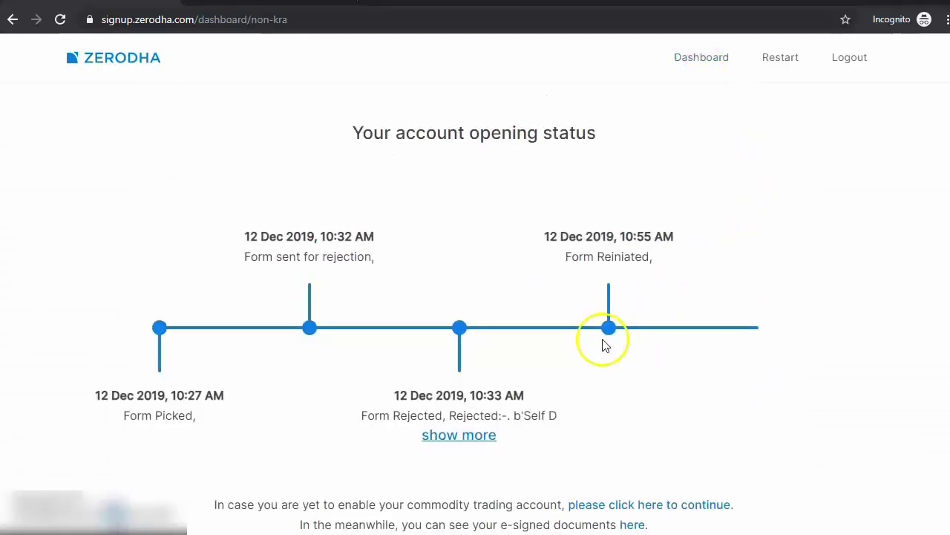
scroll(238, 261, down, 5)
scroll(314, 259, up, 3)
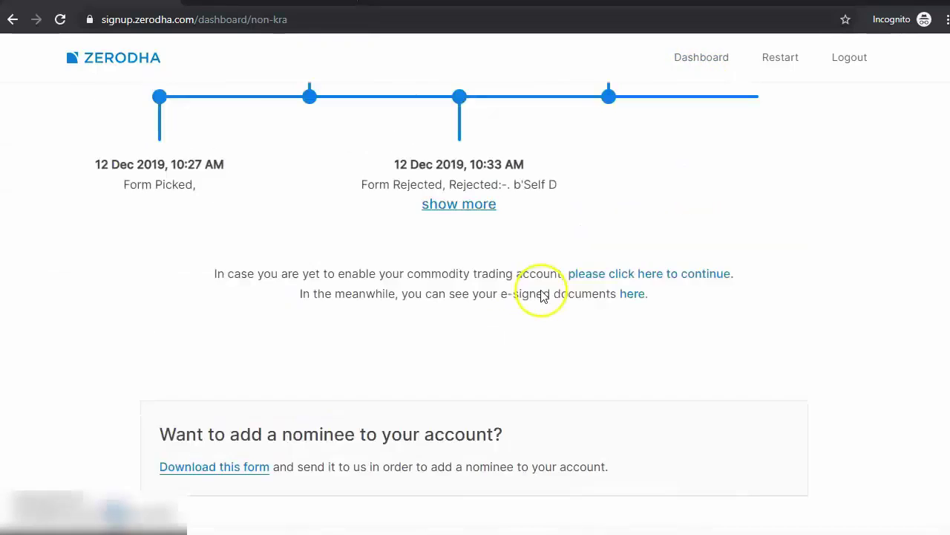
scroll(542, 296, up, 3)
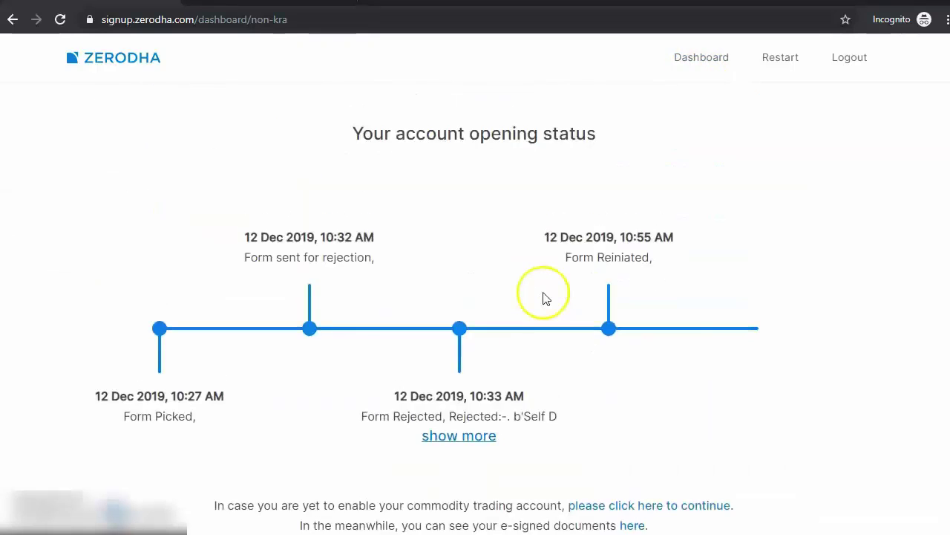
click(693, 67)
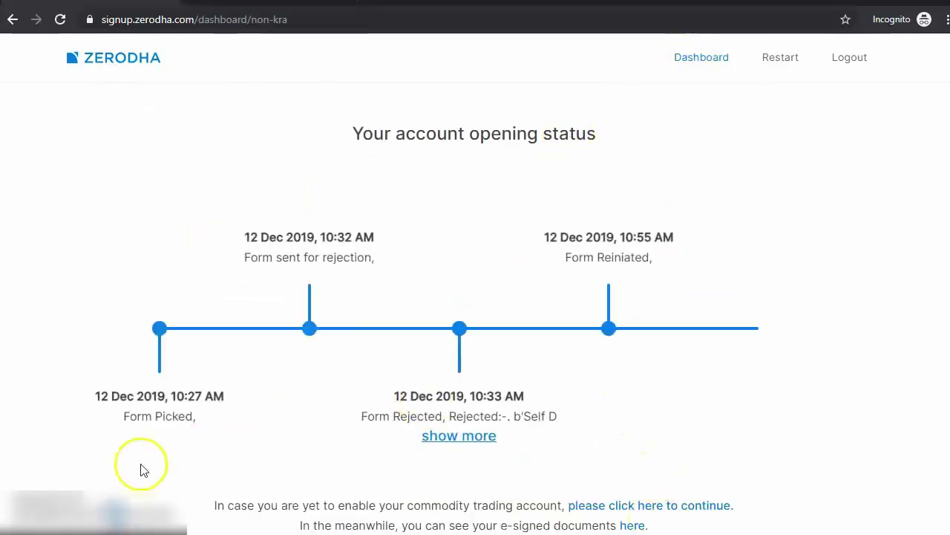
scroll(143, 470, down, 1)
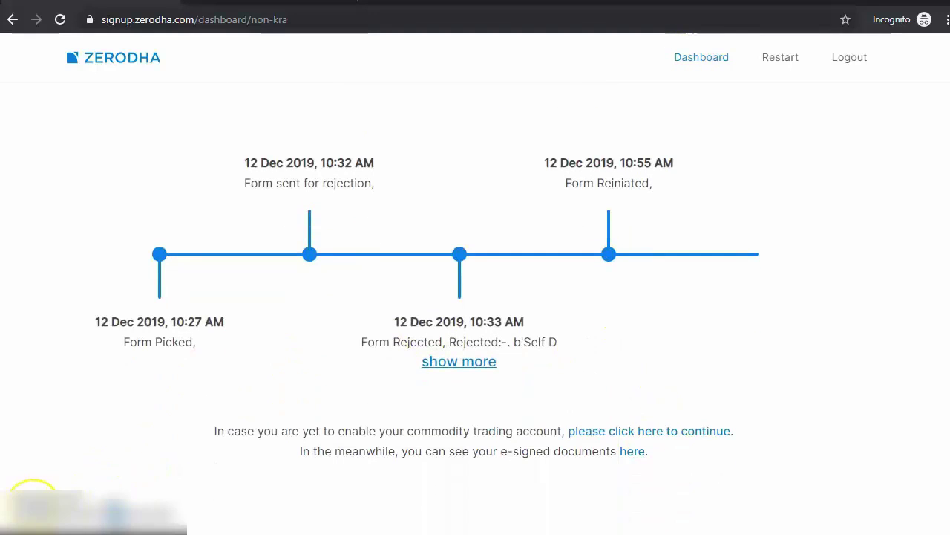